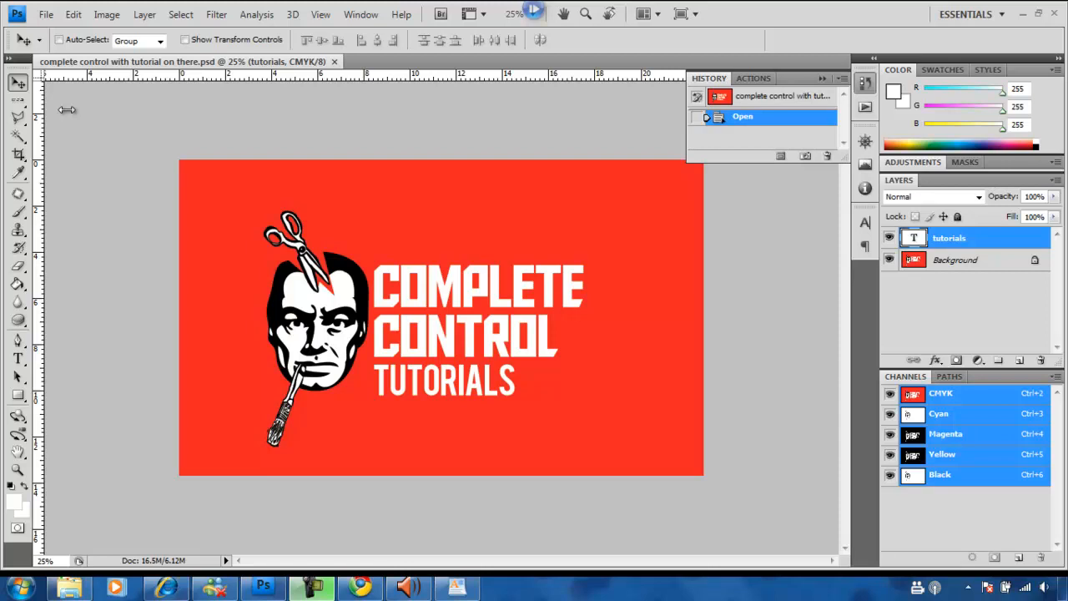
# Step: Open the Stockholm Landscape photo from the Complete Control Tutorials folder and duplicate its Background layer
pyautogui.click(46, 16)
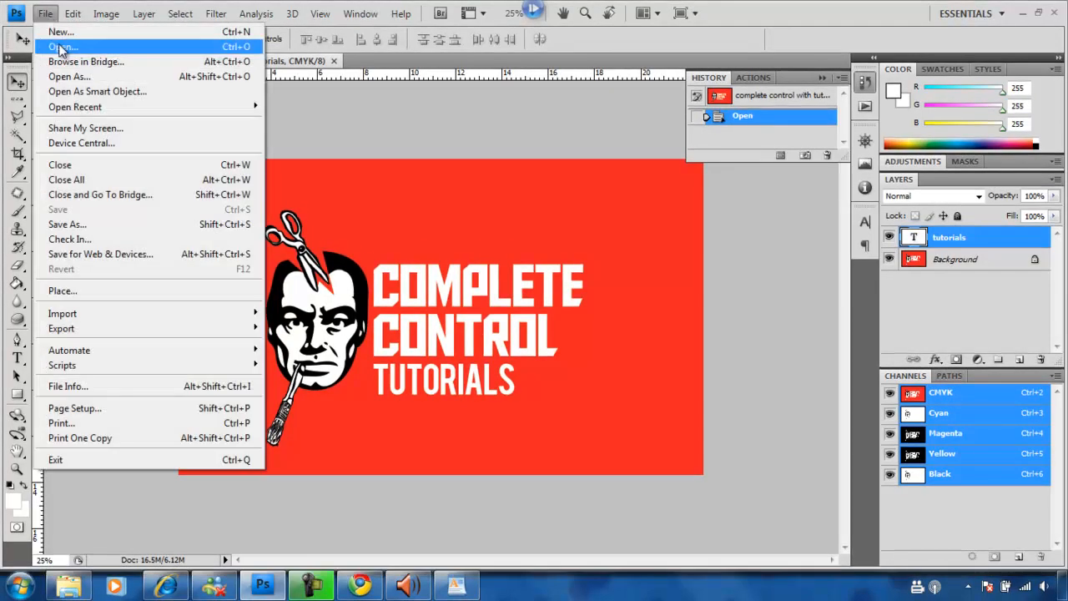
pyautogui.click(60, 48)
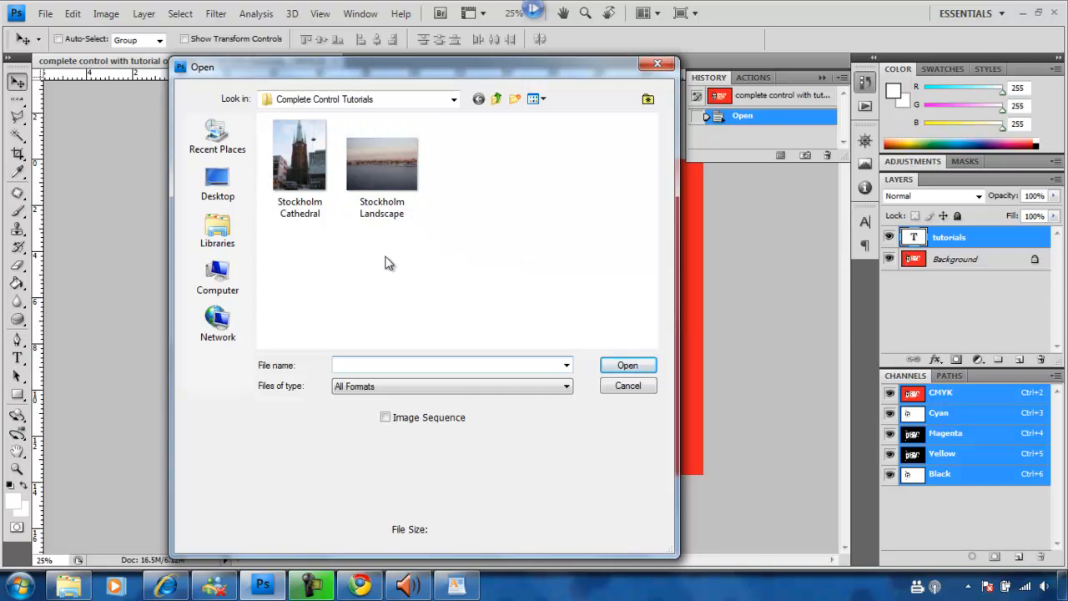
pyautogui.moveTo(367, 204)
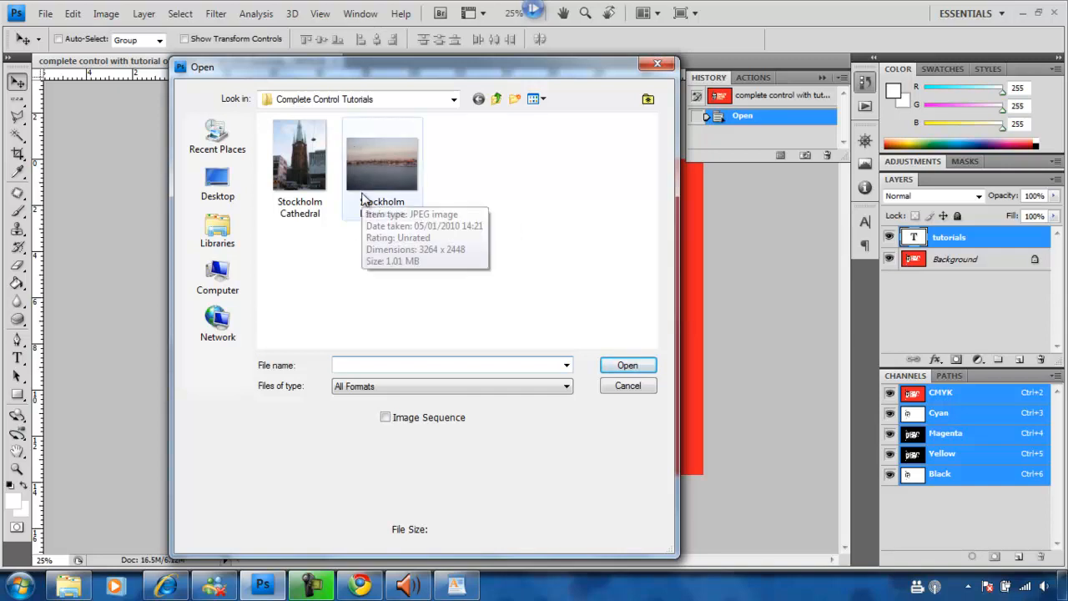
pyautogui.doubleClick(382, 207)
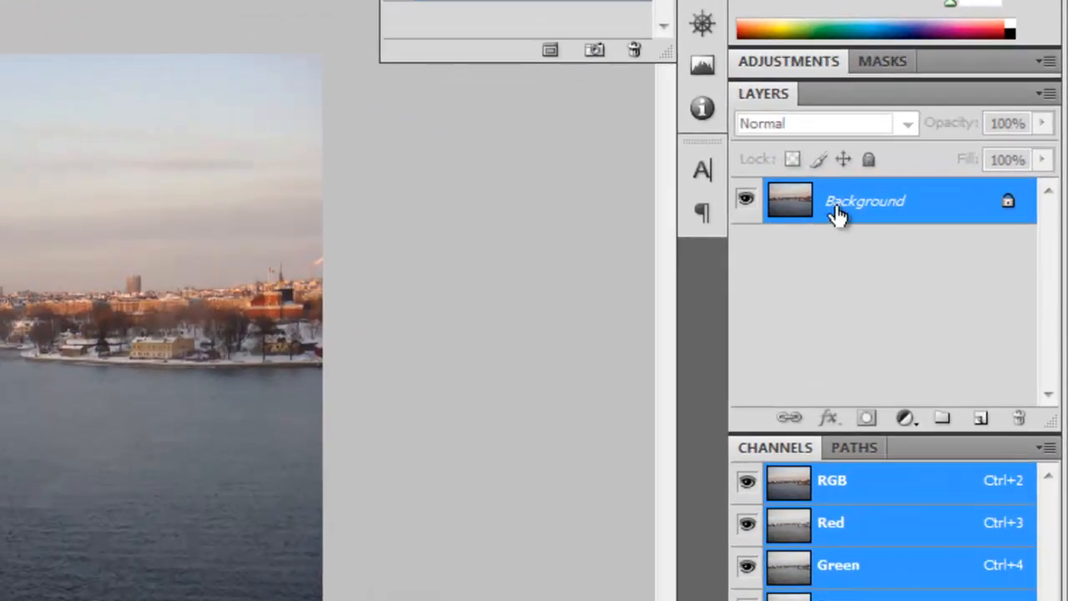
pyautogui.moveTo(837, 214); pyautogui.dragTo(980, 417)
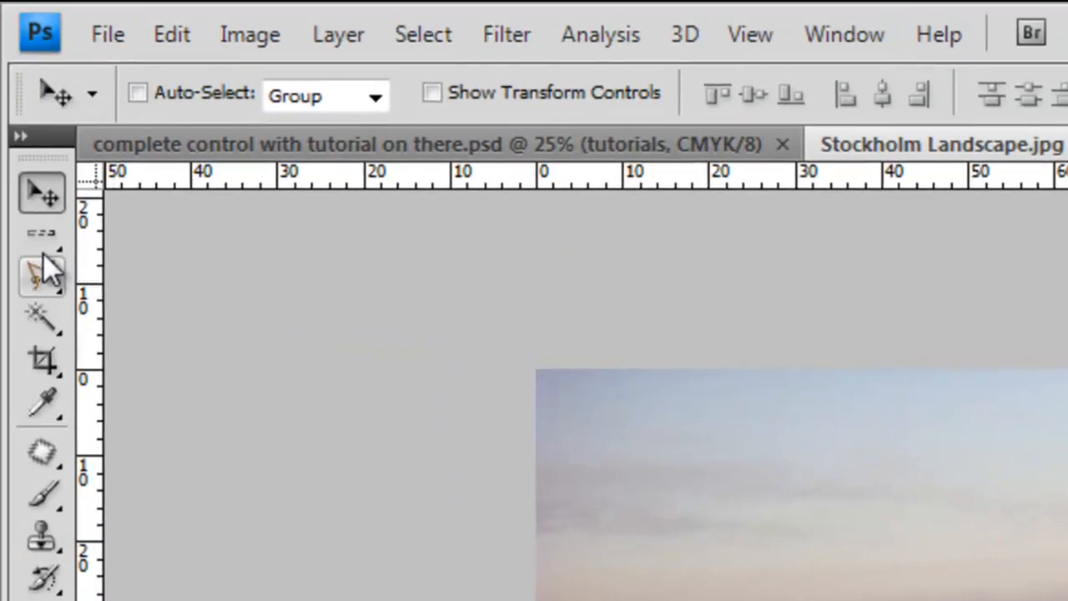
# Step: Select a single row of pixels along the city's shoreline with the Single Row Marquee tool
pyautogui.click(42, 238)
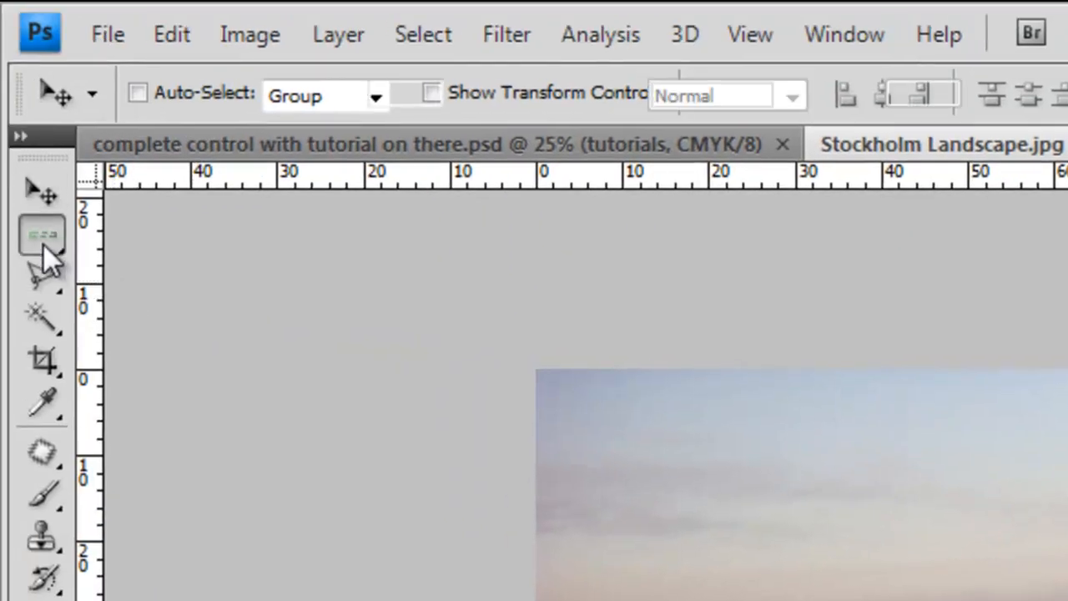
pyautogui.rightClick(43, 244)
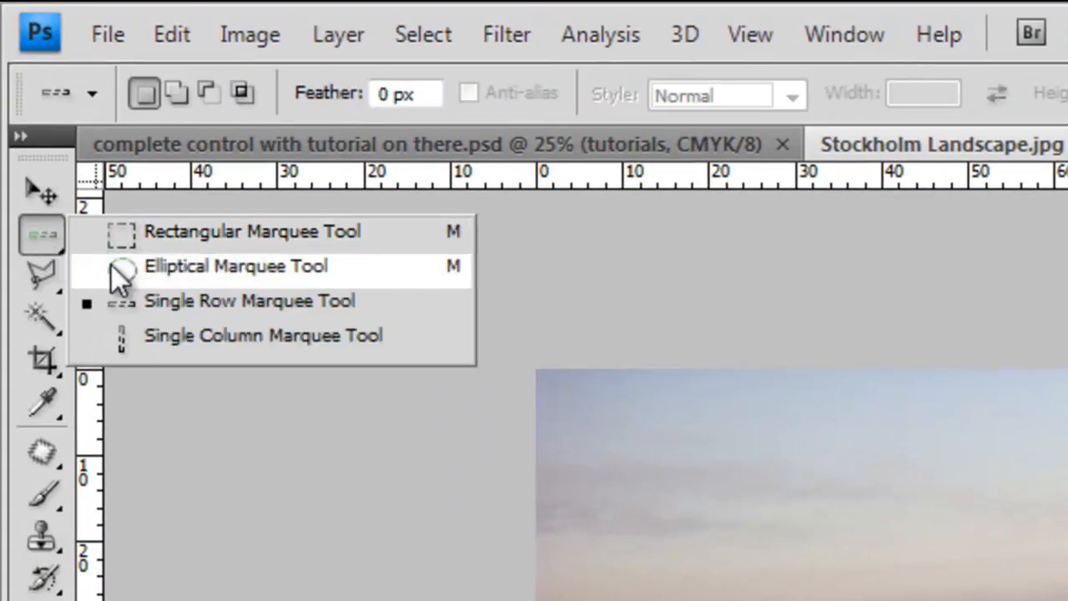
pyautogui.click(120, 301)
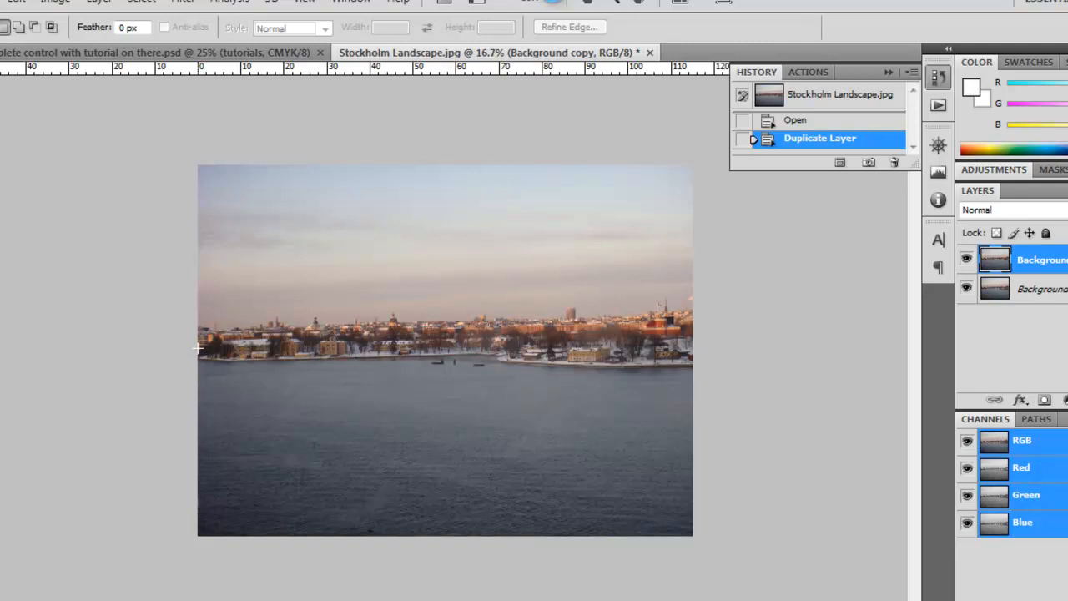
pyautogui.click(200, 349)
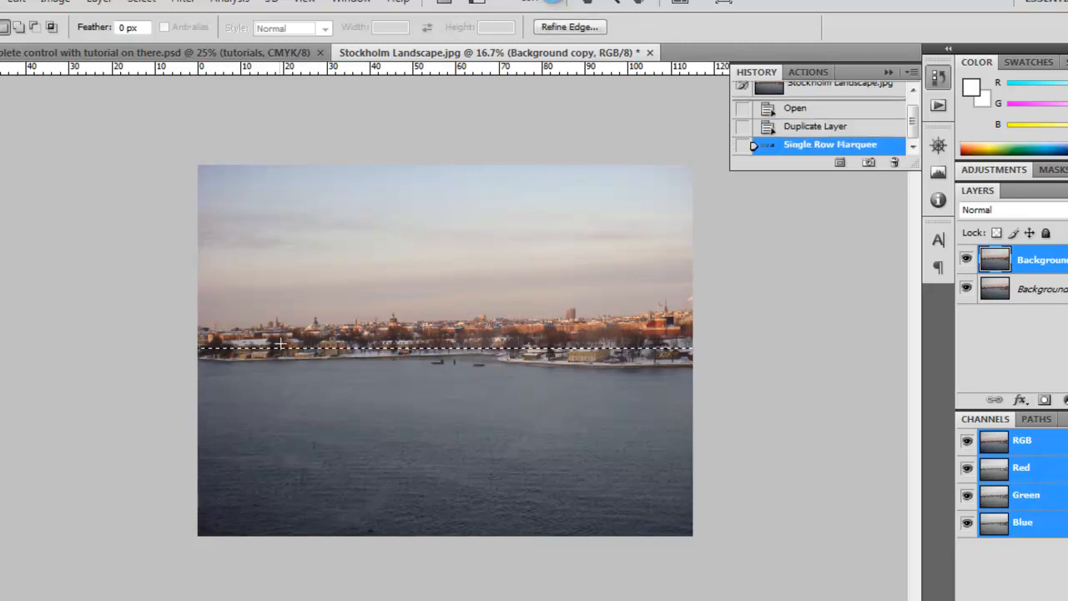
# Step: Transform the row selection so it extends up to the image's upper edge, covering the sky and city, and apply it
pyautogui.rightClick(351, 354)
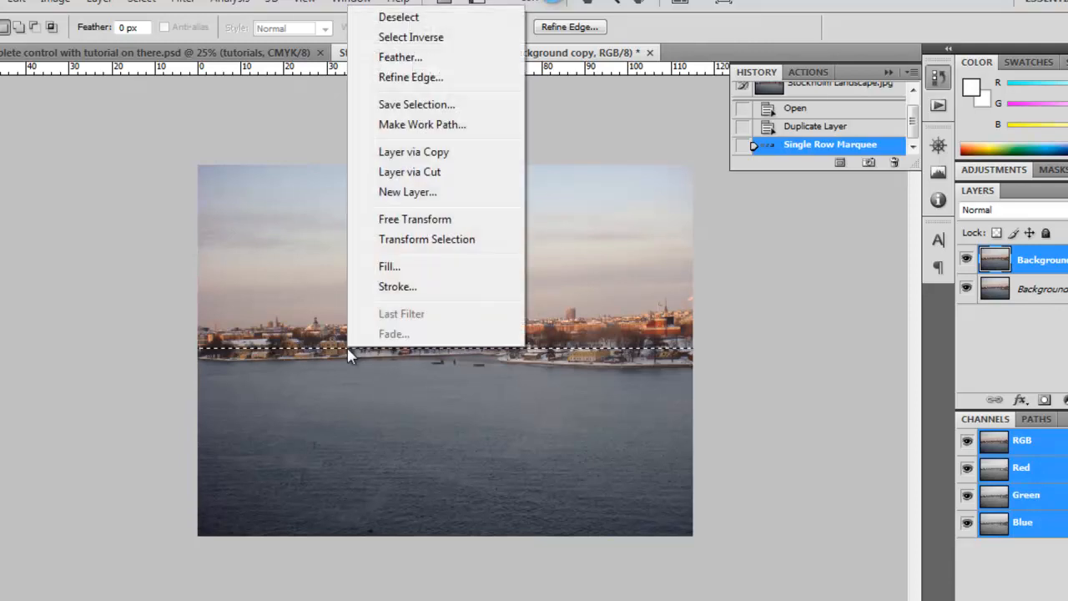
pyautogui.click(397, 237)
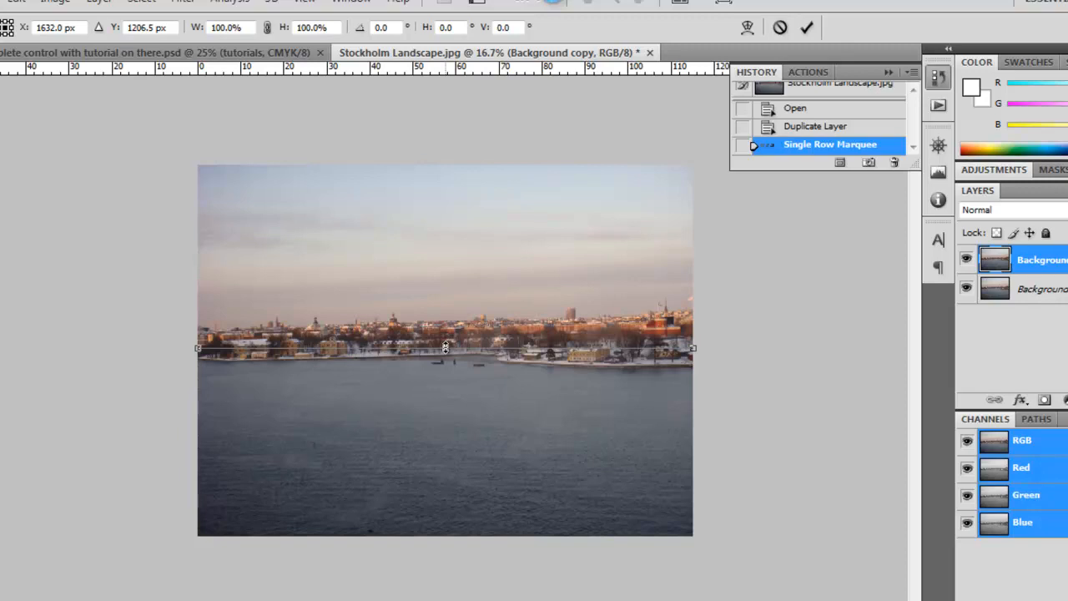
pyautogui.moveTo(446, 347); pyautogui.dragTo(395, 171)
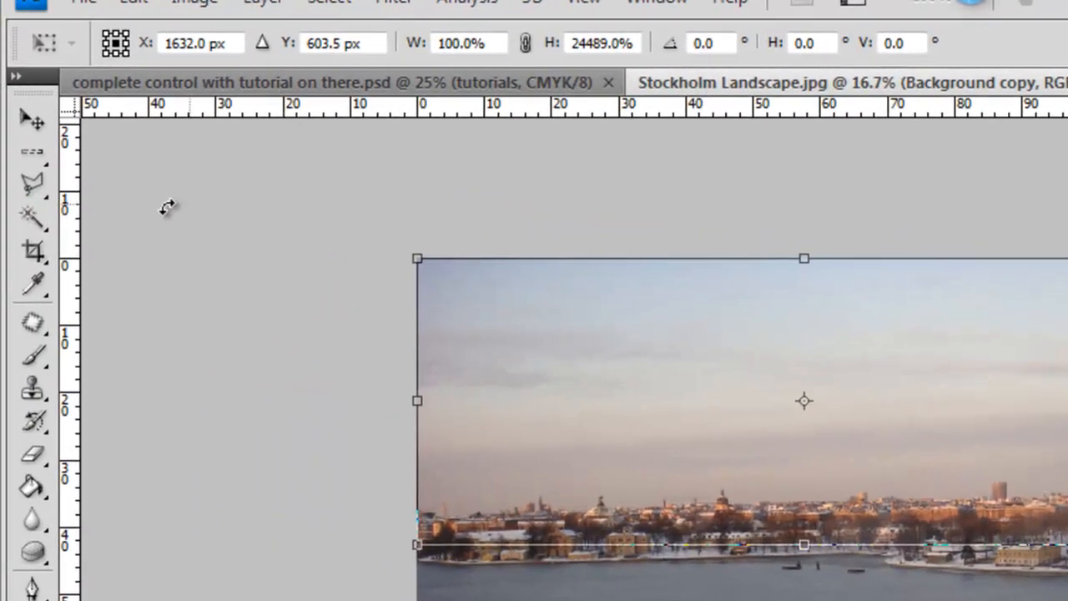
pyautogui.click(32, 119)
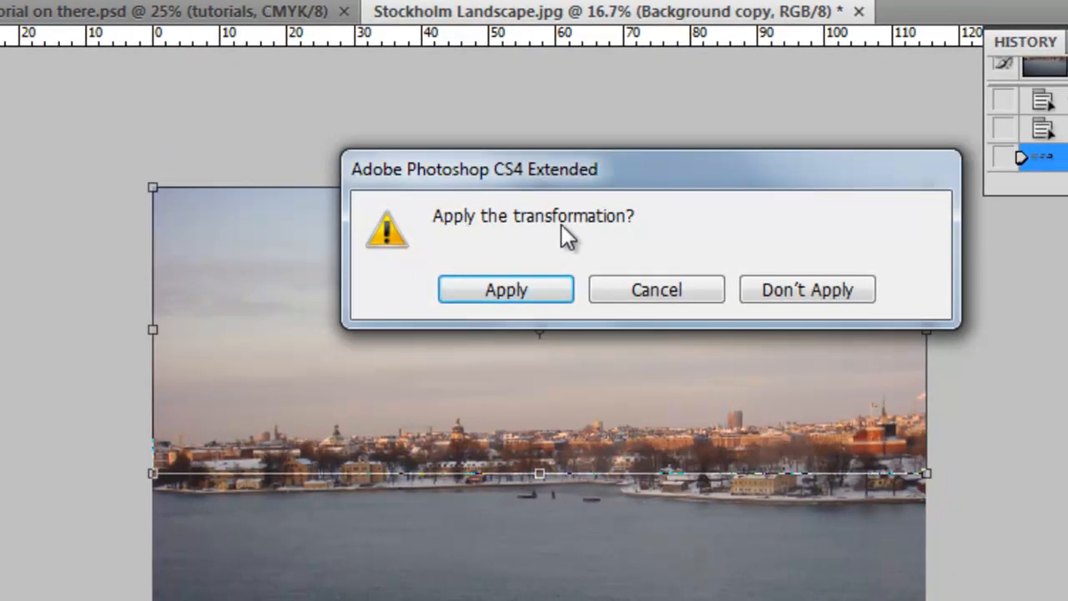
pyautogui.click(515, 291)
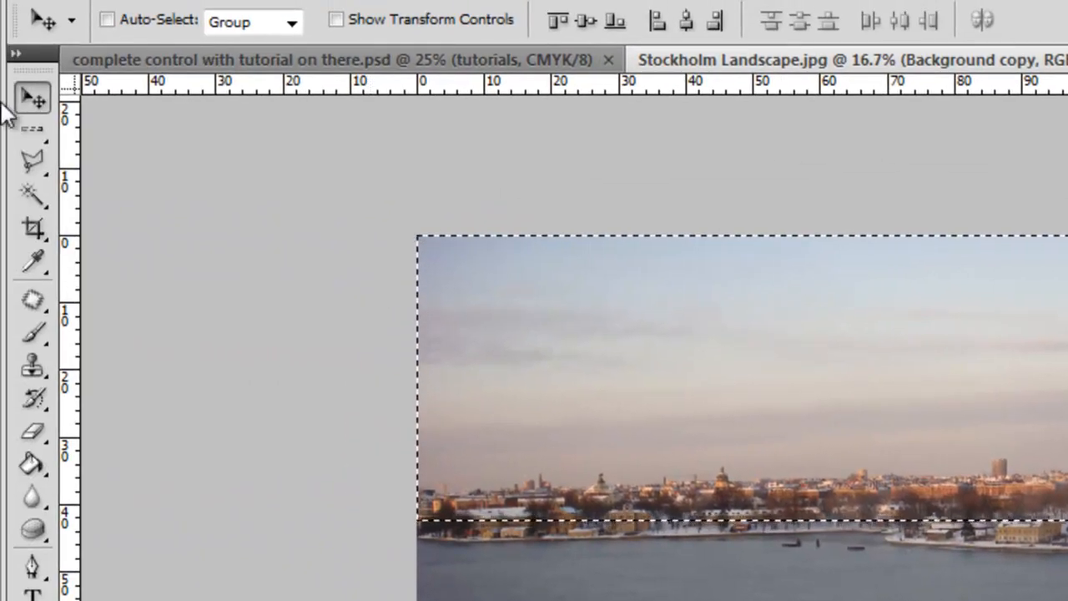
# Step: Free Transform the selected sky and city, flipping them vertically over the shoreline down to the image's lower edge
pyautogui.click(26, 126)
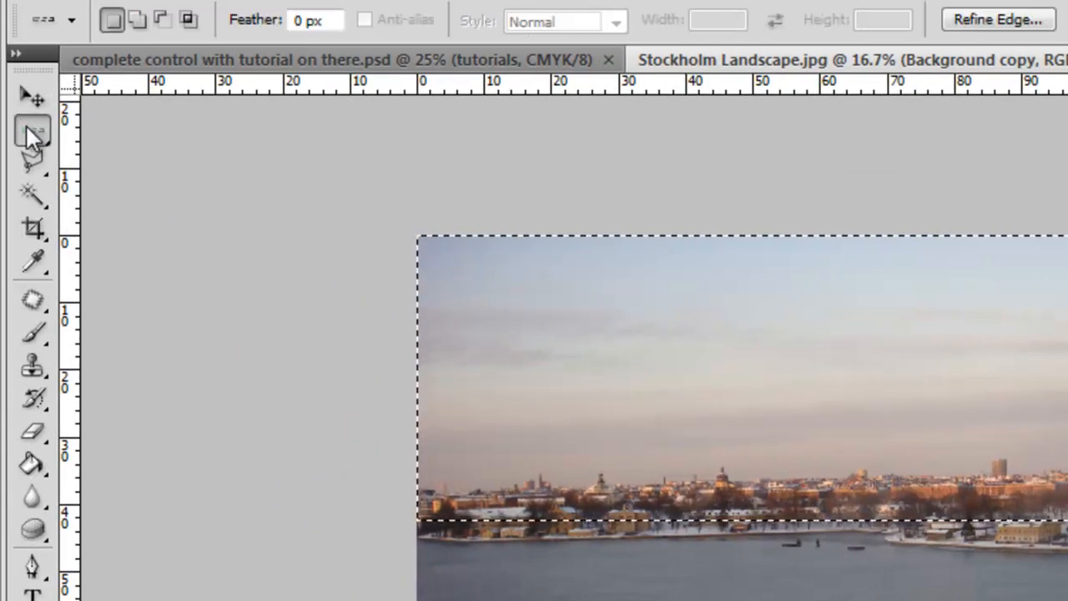
pyautogui.rightClick(26, 124)
pyautogui.click(86, 182)
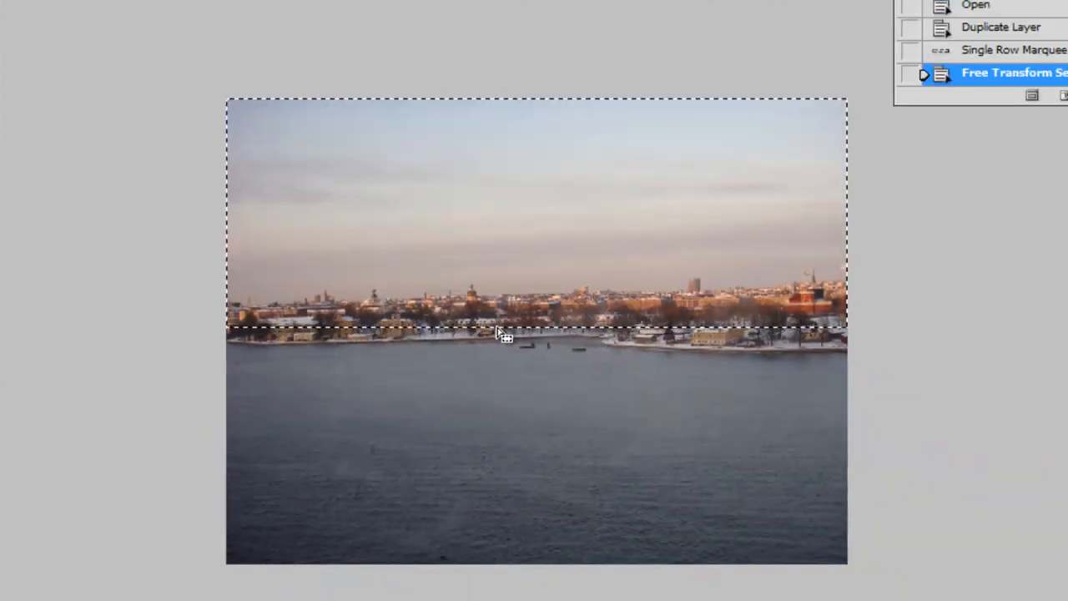
pyautogui.rightClick(497, 328)
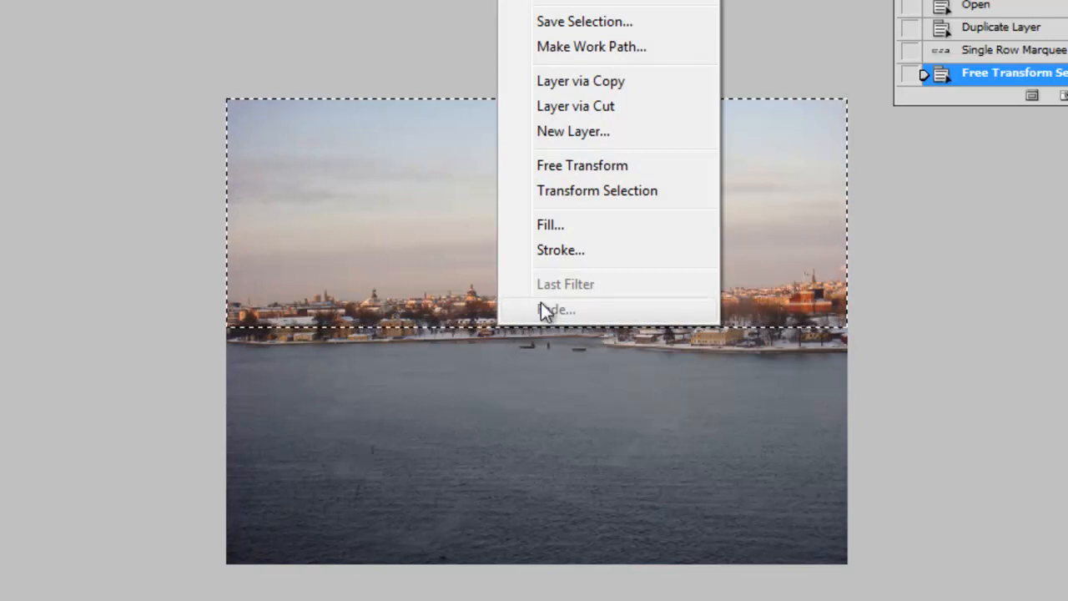
pyautogui.click(614, 169)
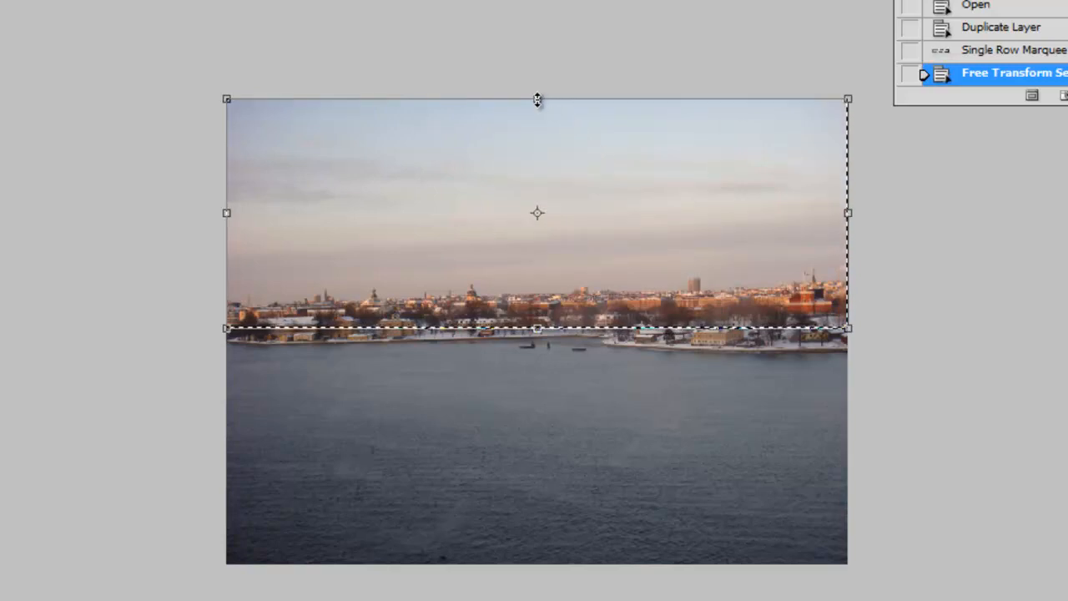
pyautogui.moveTo(537, 99); pyautogui.dragTo(588, 565)
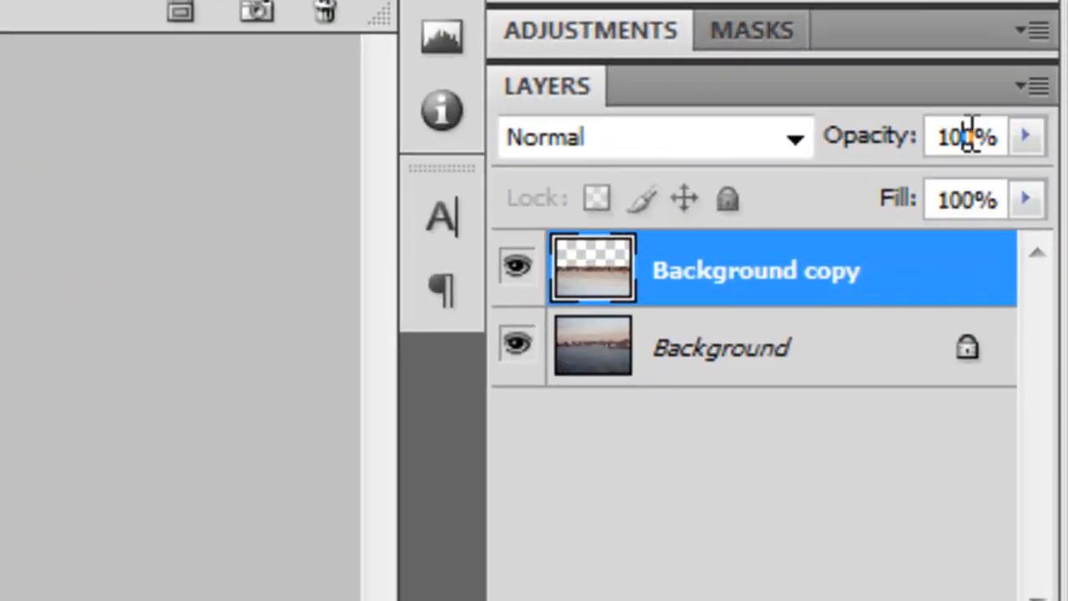
# Step: Set the opacity of the Background copy layer to 30%
pyautogui.click(972, 136)
pyautogui.press('BackSpace')
pyautogui.press('BackSpace')
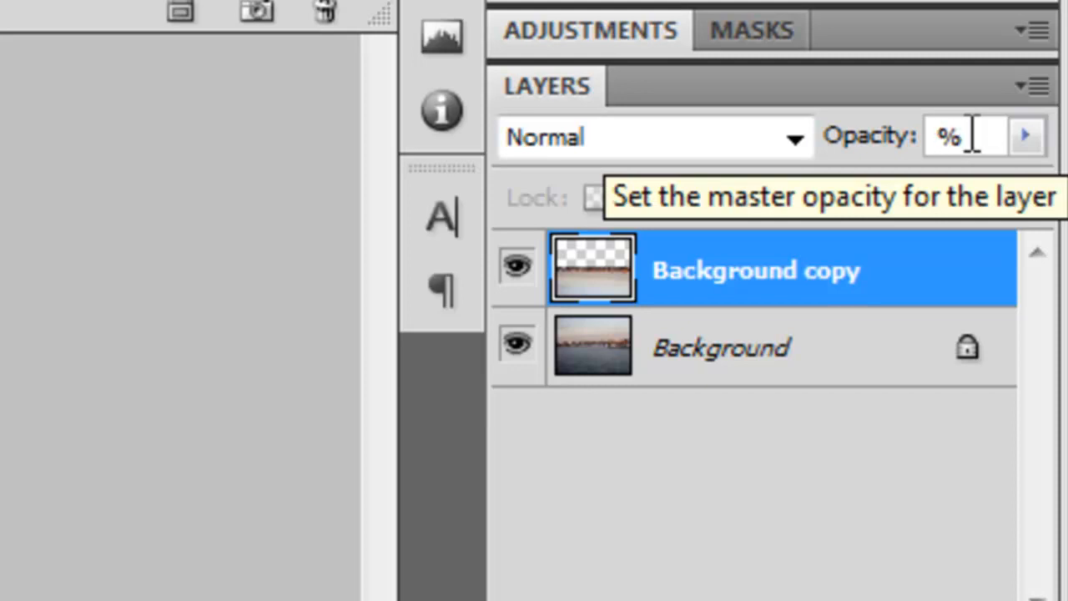
pyautogui.write('30')
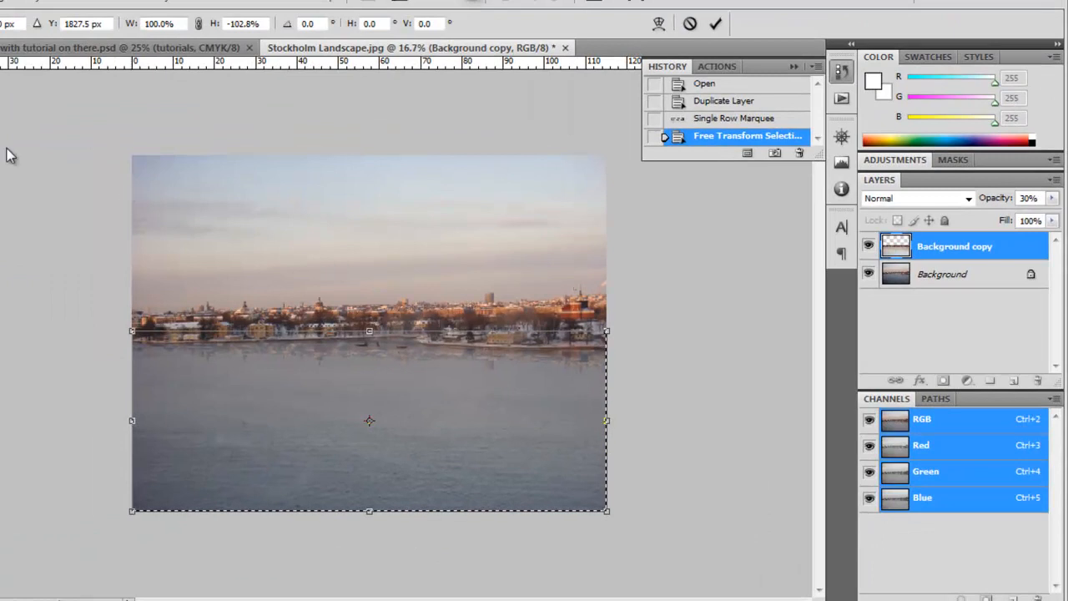
# Step: Apply the flip transformation to the reflection and deselect the area
pyautogui.press('v')
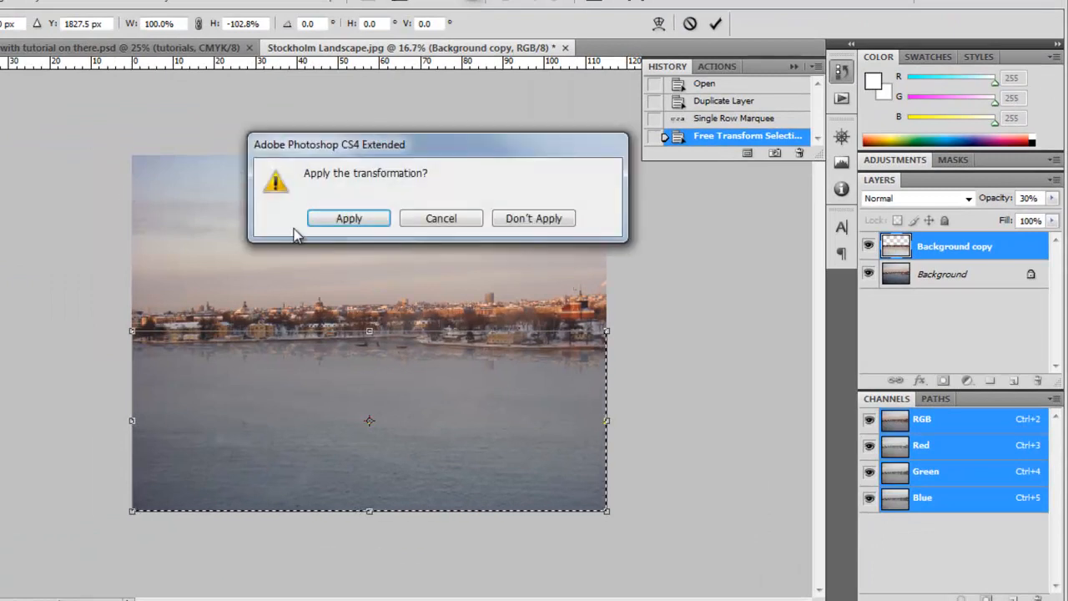
pyautogui.click(343, 216)
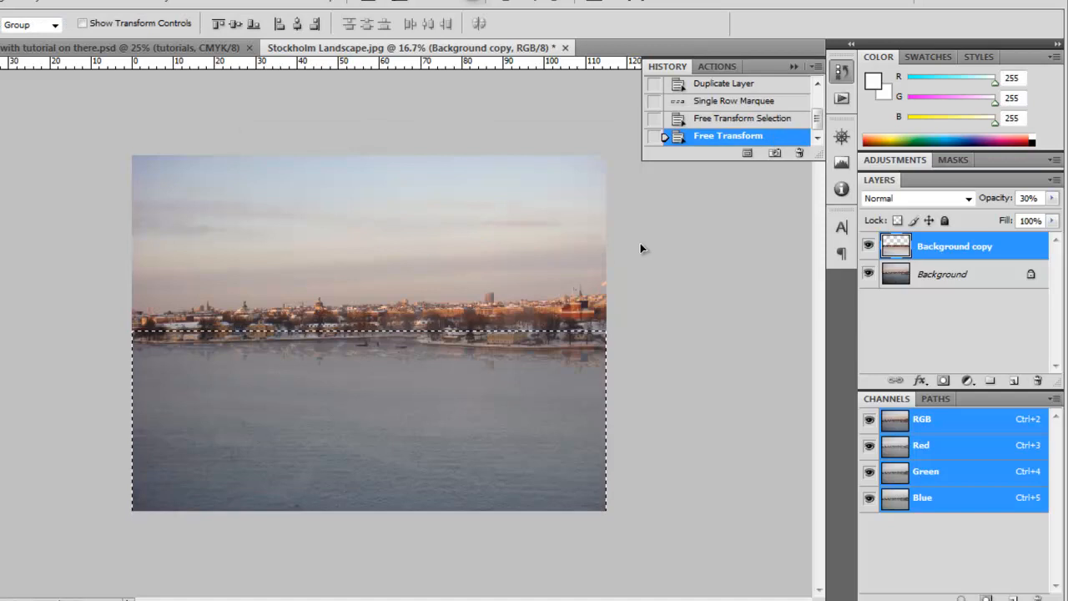
pyautogui.hotkey('ctrl', 'd')
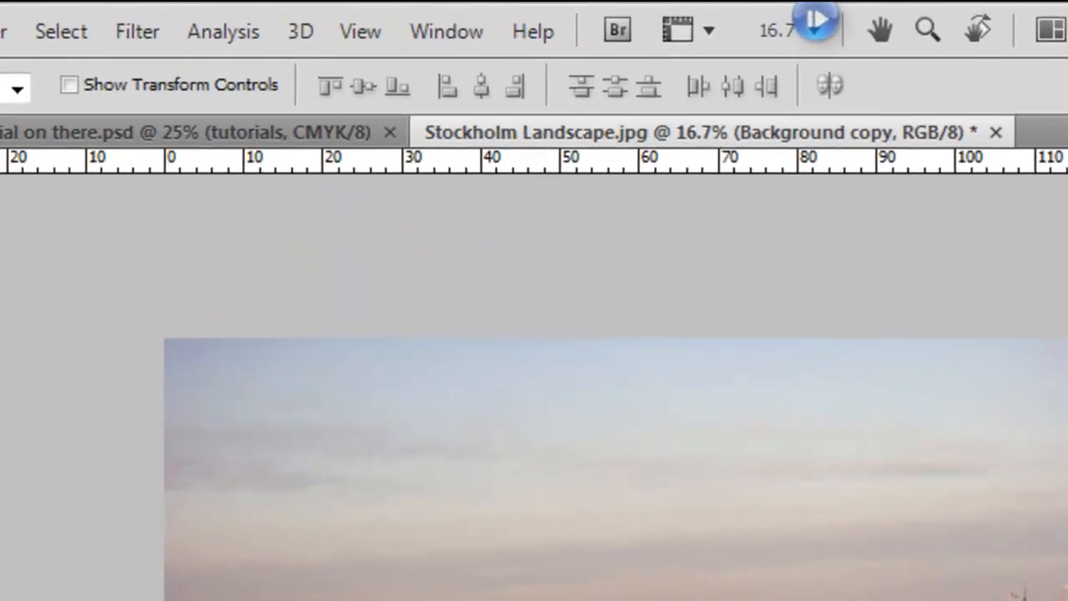
# Step: Compare the original photo with the reflection version by reverting to the opening snapshot and returning to the latest history state
pyautogui.click(360, 34)
pyautogui.click(400, 276)
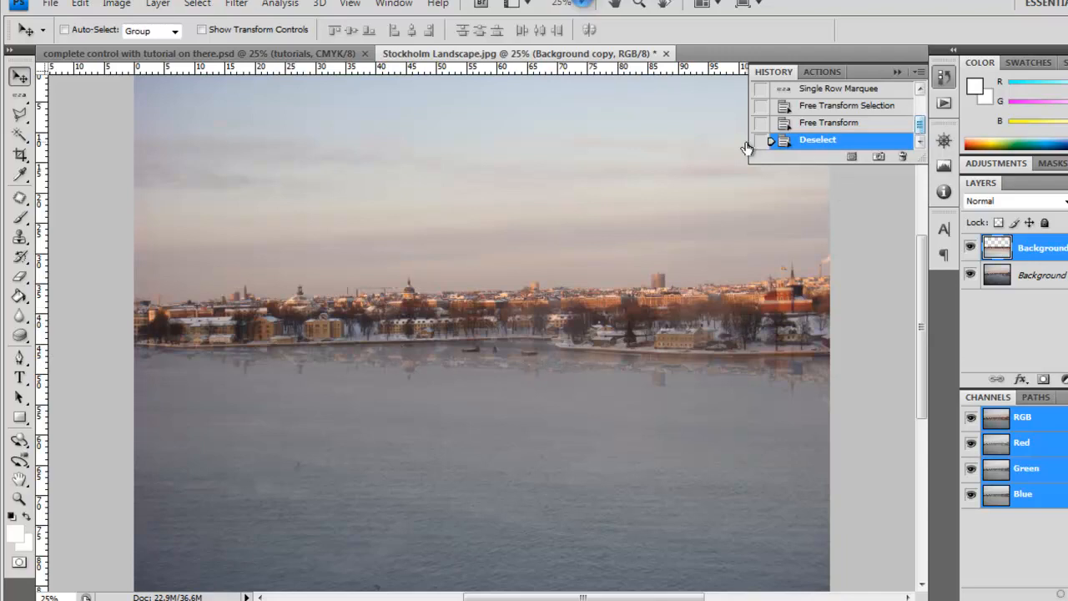
pyautogui.moveTo(920, 127); pyautogui.dragTo(921, 102)
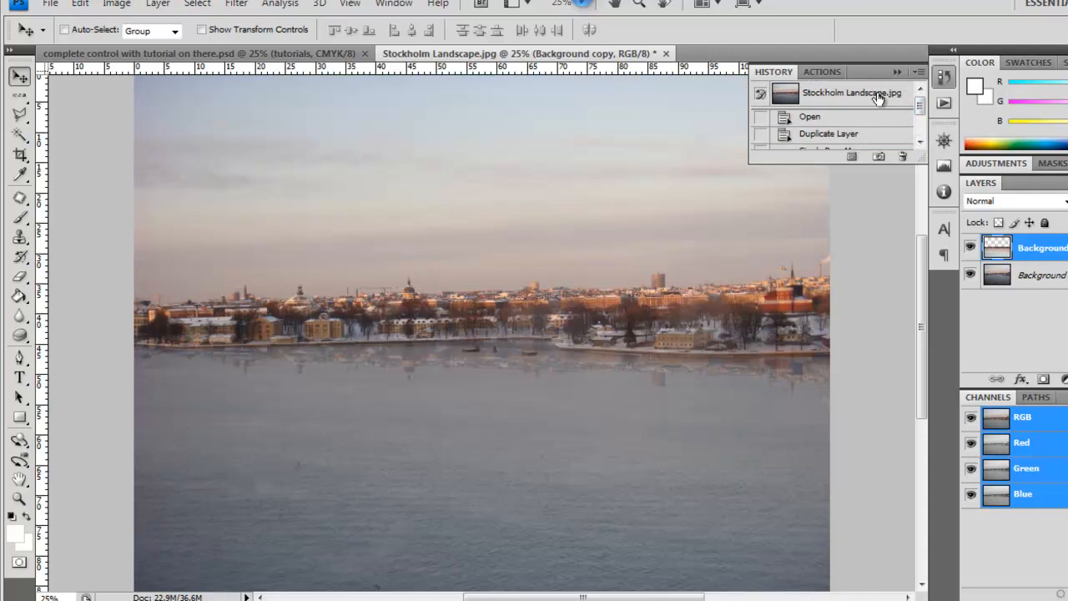
pyautogui.click(877, 95)
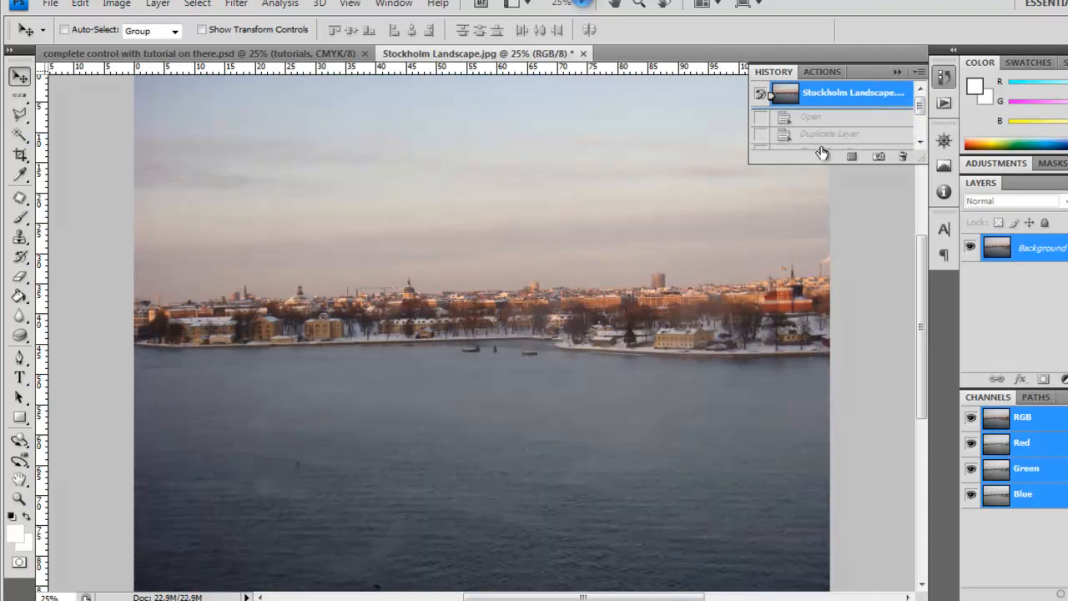
pyautogui.moveTo(921, 109); pyautogui.dragTo(920, 121)
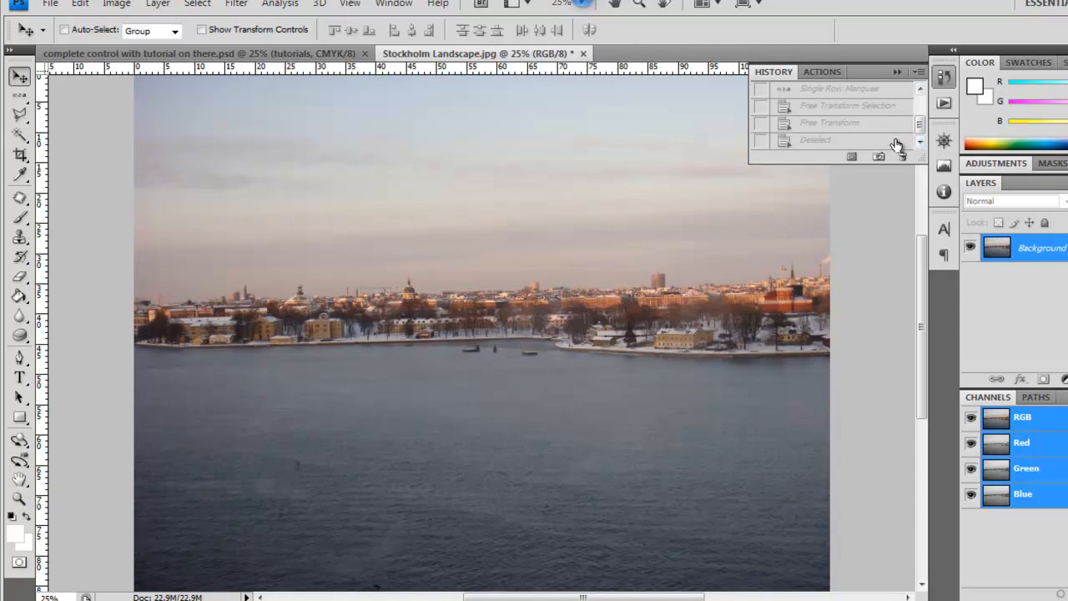
pyautogui.click(895, 142)
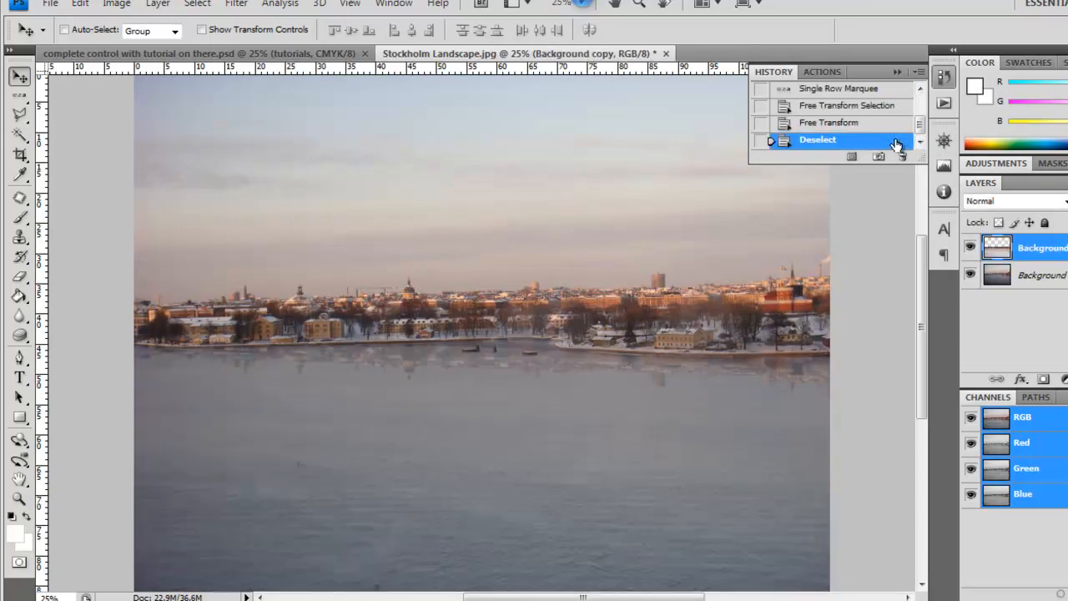